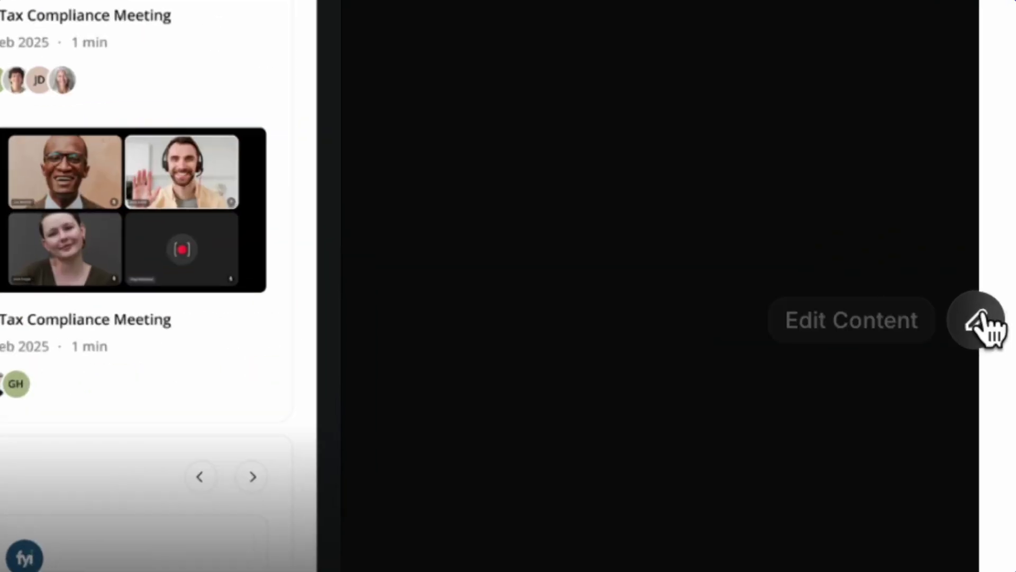
# Turn on on-page editing for the live Vinyl site and select the whole hero title.
pyautogui.click(993, 318)
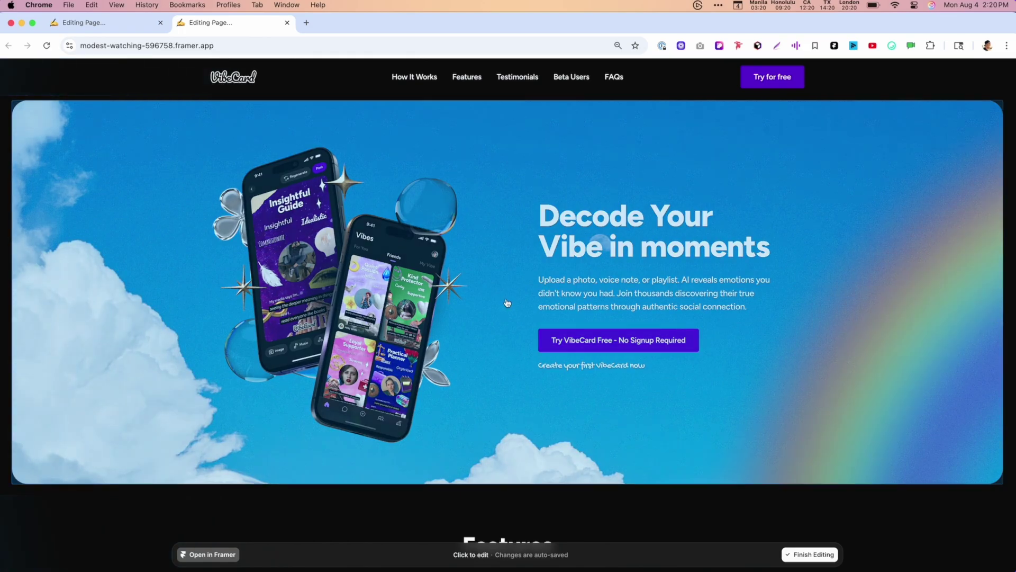
pyautogui.click(563, 329)
pyautogui.hotkey('ctrl', 'a')
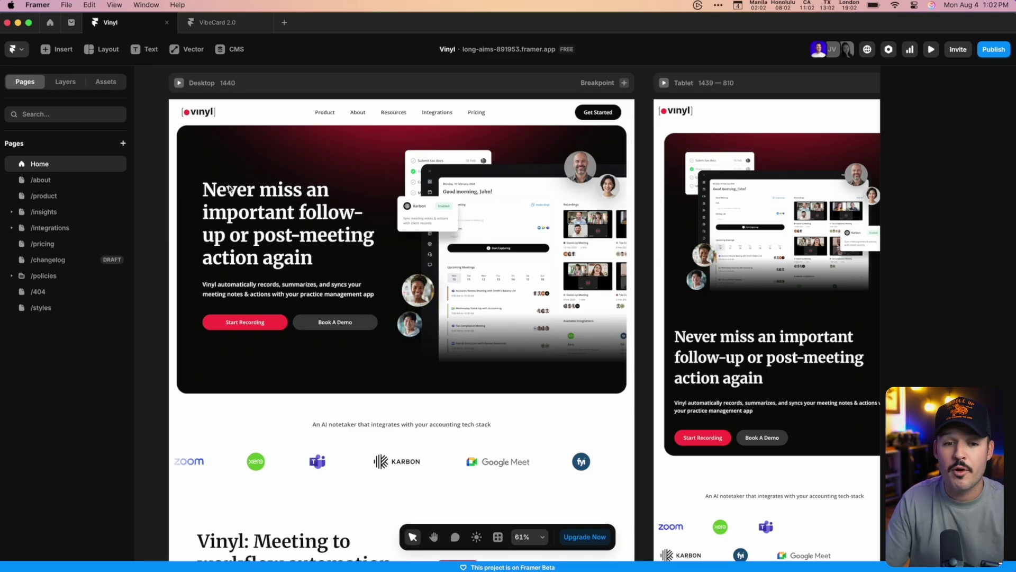
# Switch to the VibeCard 2.0 project and back to Vinyl, then try dragging the hero headline.
pyautogui.click(182, 23)
pyautogui.click(135, 27)
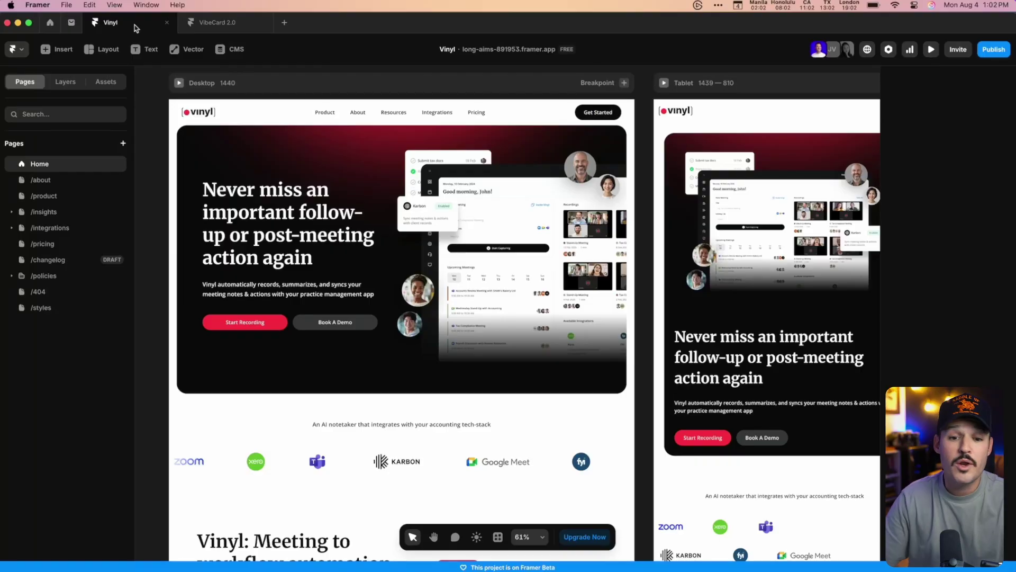
pyautogui.moveTo(257, 207); pyautogui.dragTo(193, 205)
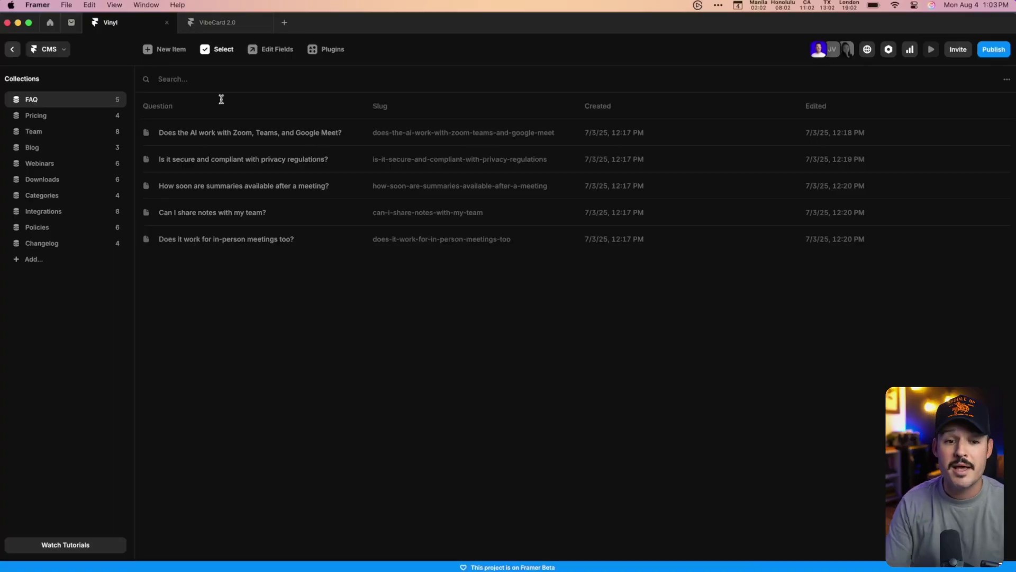
# Browse the Team, Blog, Webinars, Downloads, Categories, Integrations and Policies collections in turn.
pyautogui.click(52, 133)
pyautogui.click(44, 148)
pyautogui.click(43, 165)
pyautogui.click(44, 180)
pyautogui.click(44, 196)
pyautogui.click(45, 212)
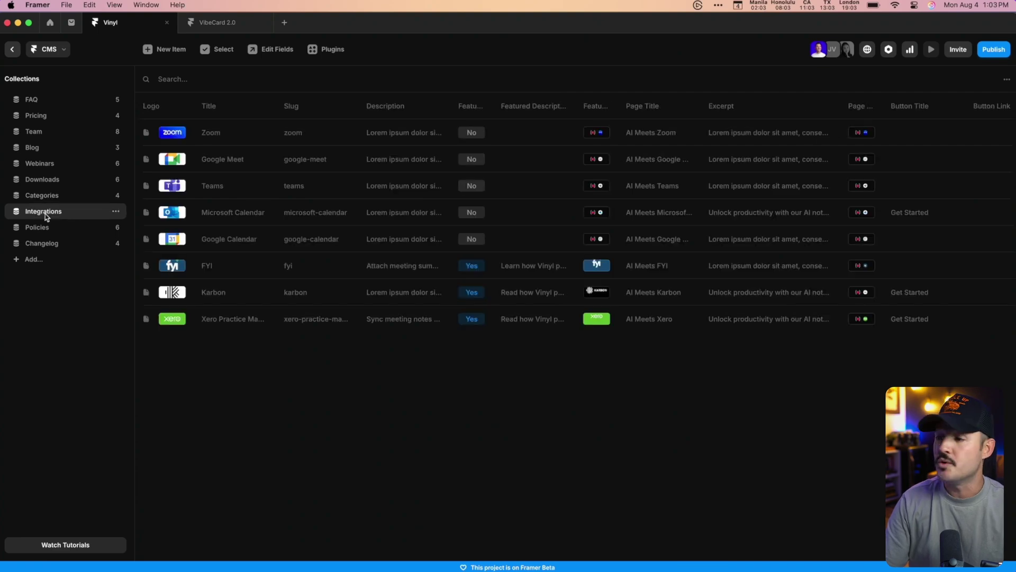
pyautogui.click(46, 228)
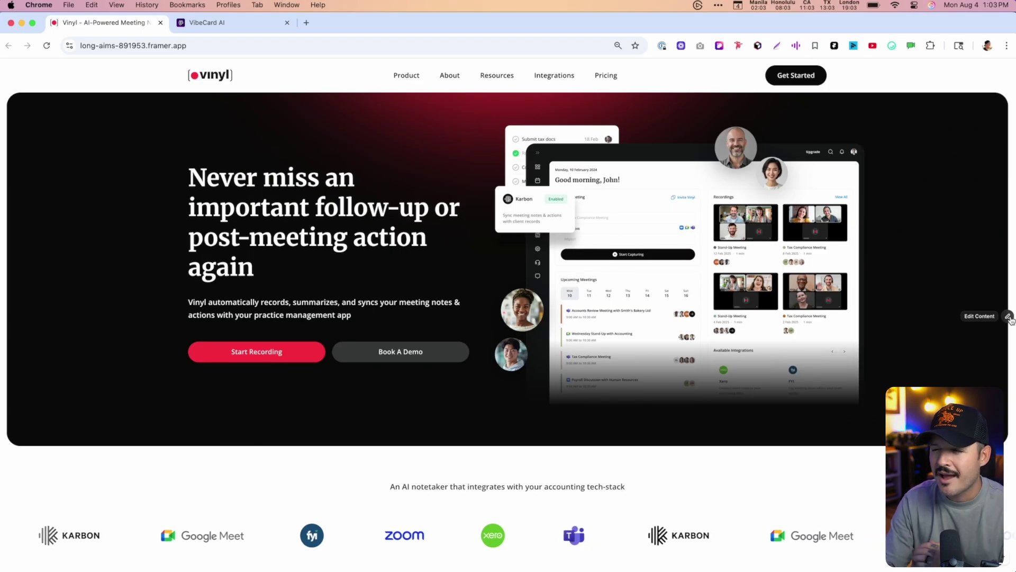
# Append ' test' to the live Vinyl hero headline and confirm the Framer editor shows it.
pyautogui.click(1009, 318)
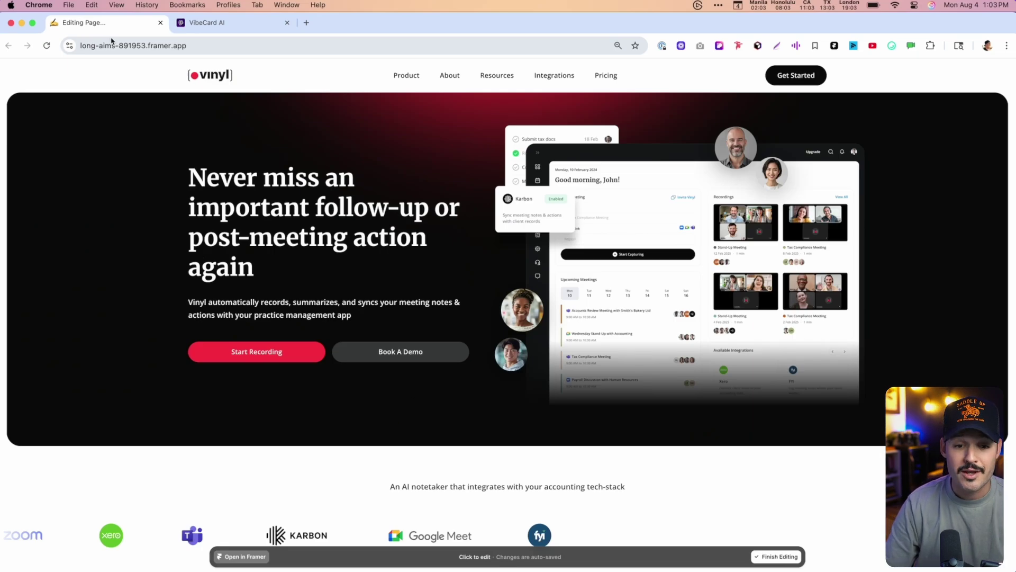
pyautogui.click(249, 237)
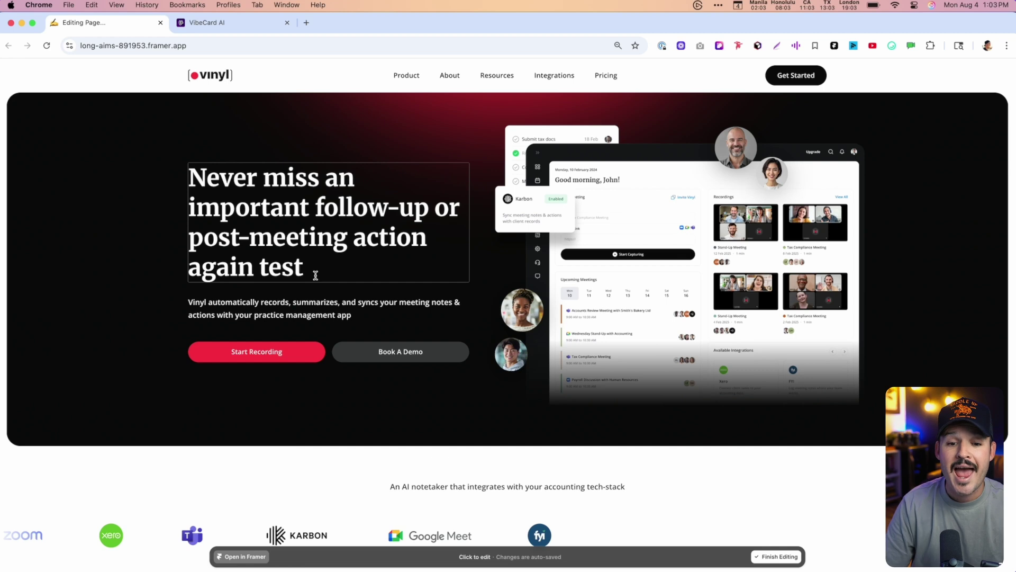
pyautogui.click(358, 312)
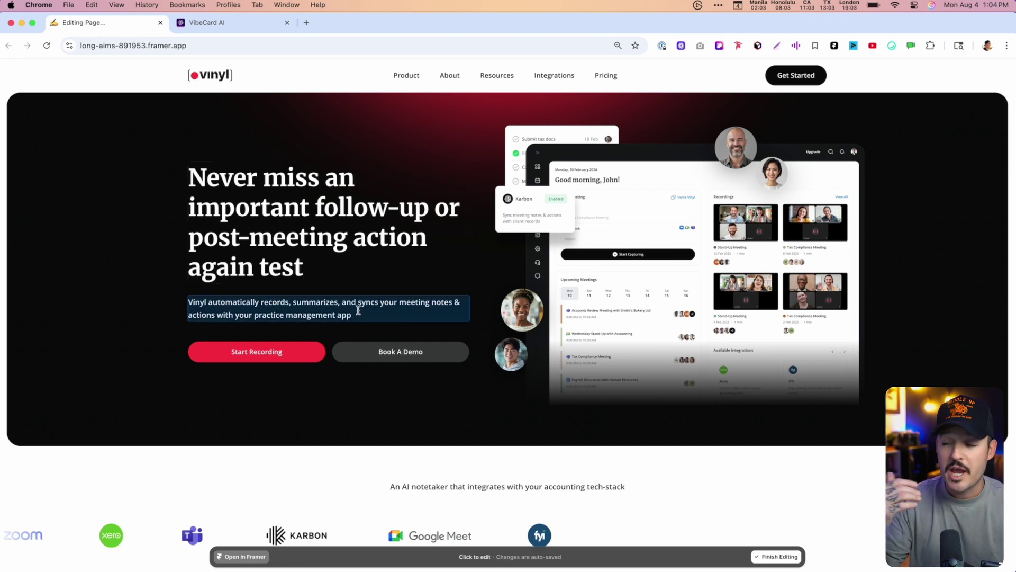
pyautogui.press('super+Tab')
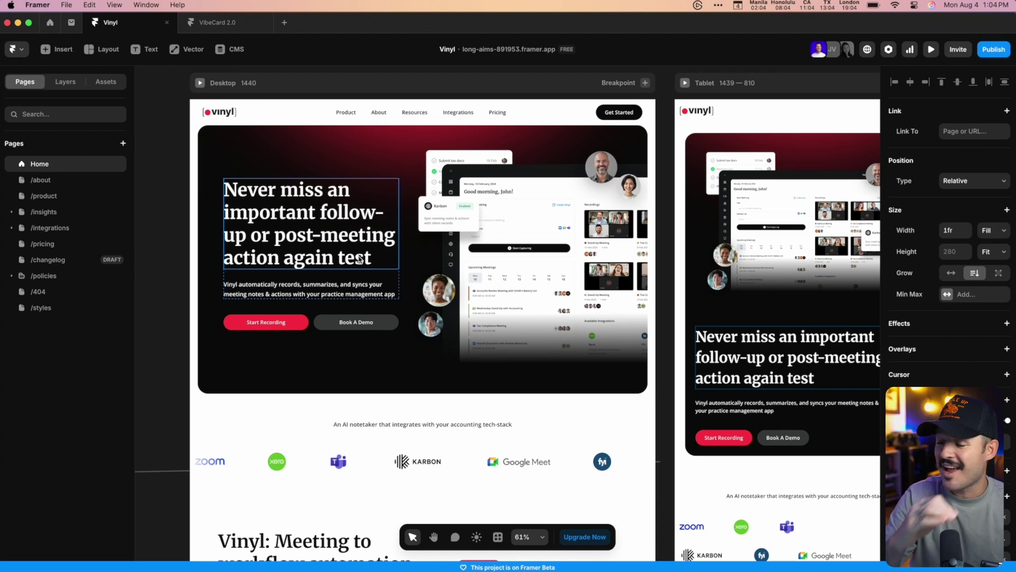
pyautogui.press('super+Tab')
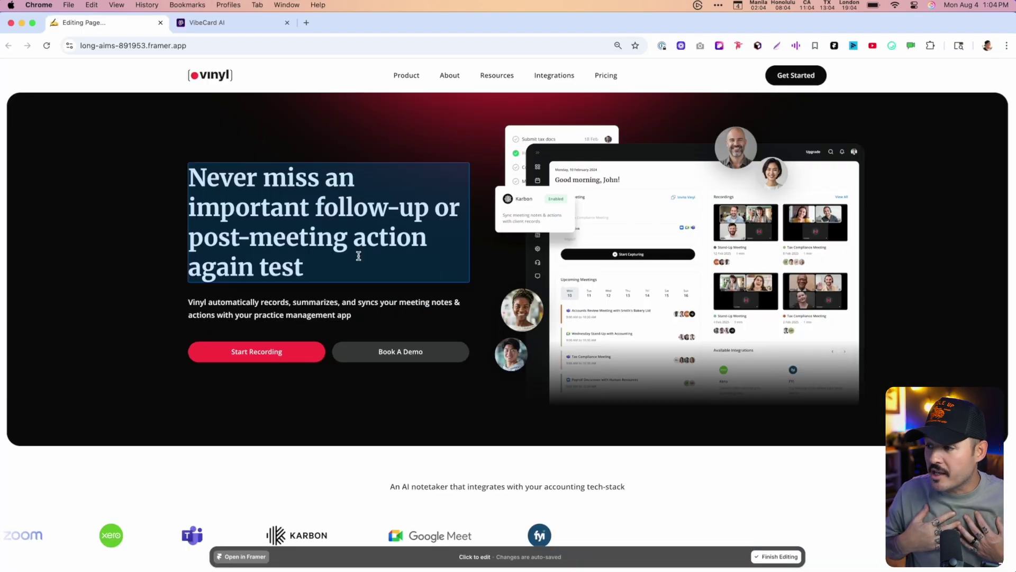
pyautogui.click(340, 308)
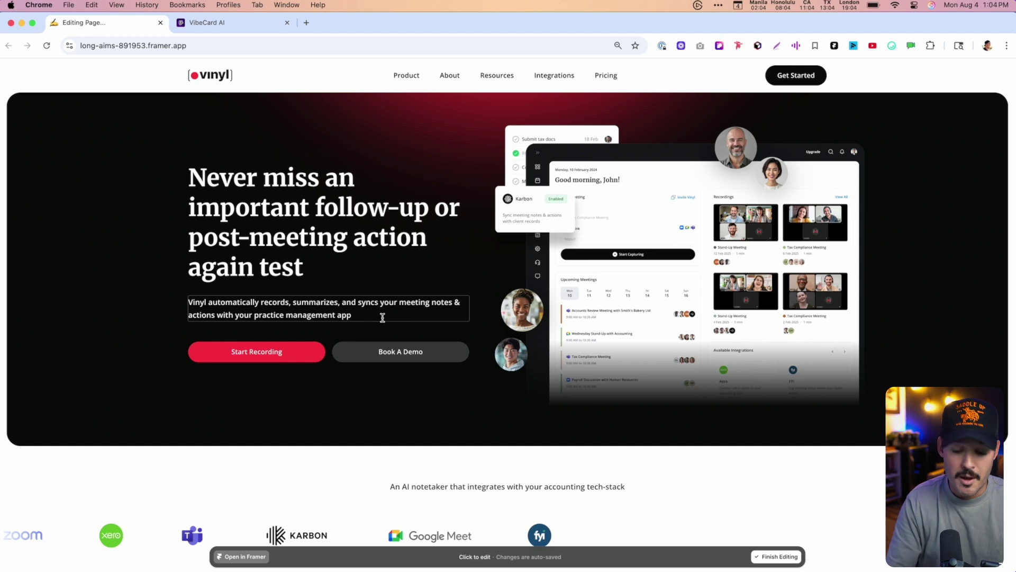
pyautogui.click(616, 229)
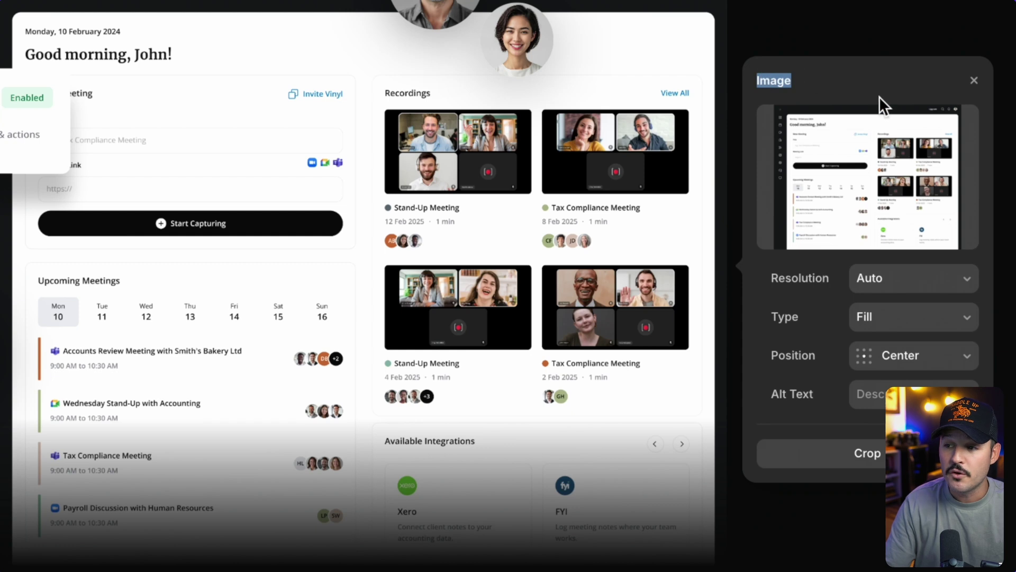
pyautogui.moveTo(890, 204)
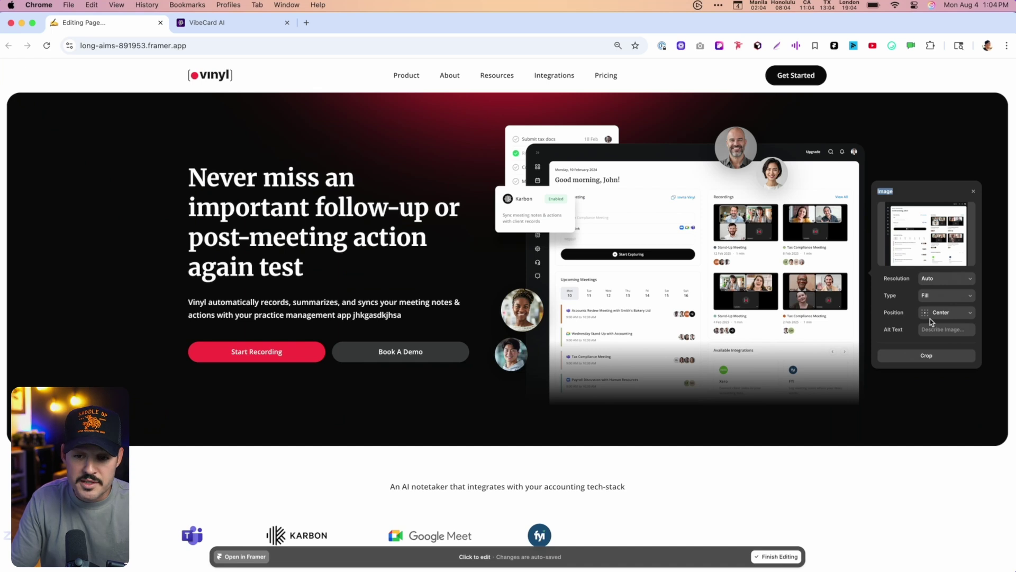
pyautogui.click(418, 352)
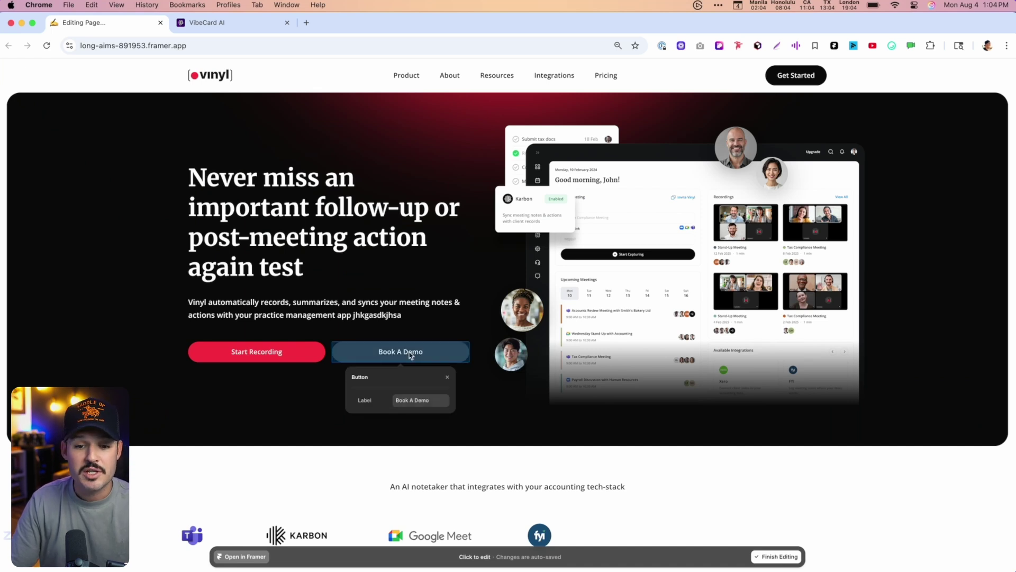
pyautogui.press('Escape')
pyautogui.scroll(-10, 595, 80)
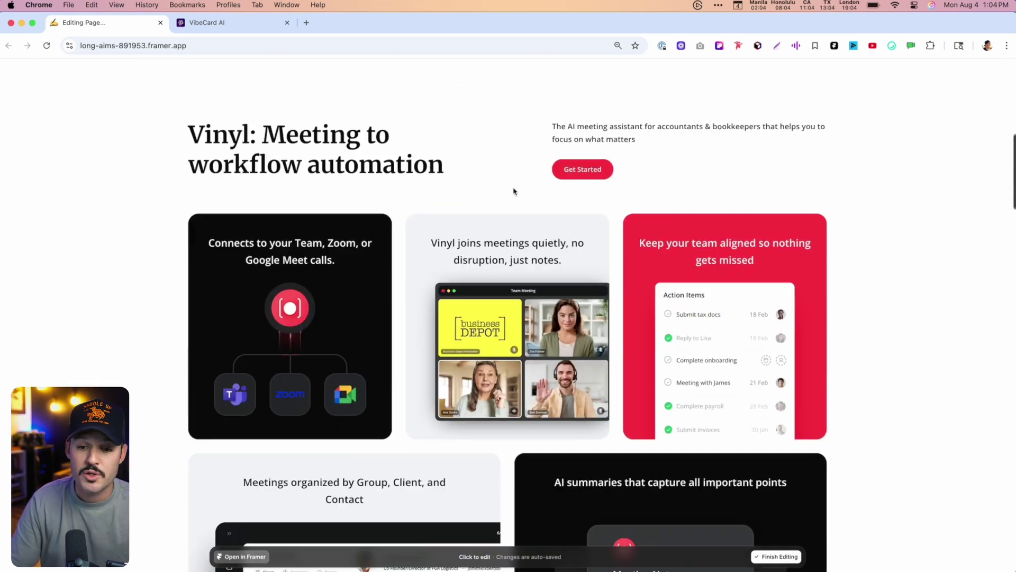
# Try editing the tagline lower on the Vinyl page, then enable on-page editing on VibeCard.
pyautogui.click(594, 80)
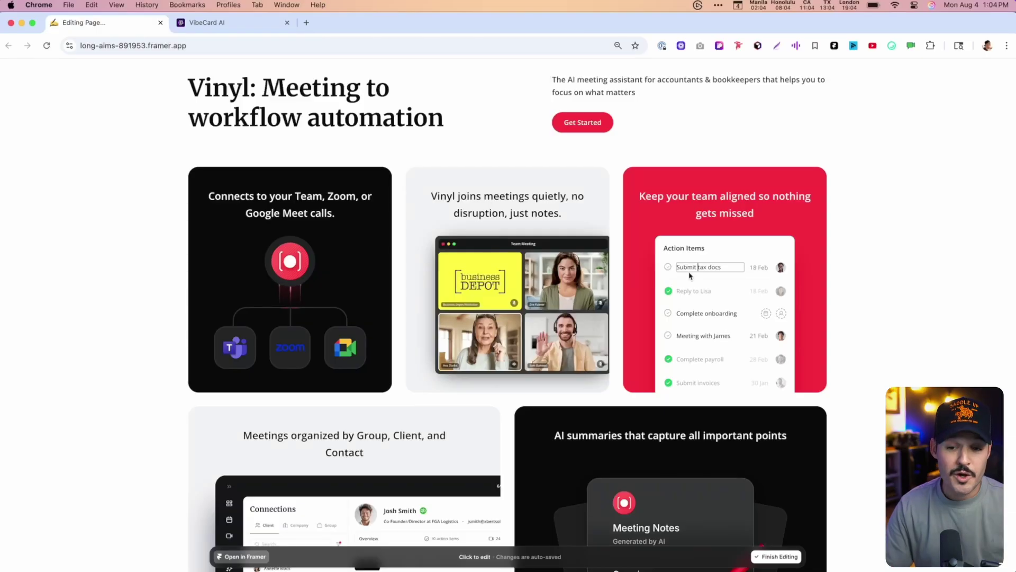
pyautogui.scroll(-5, 665, 349)
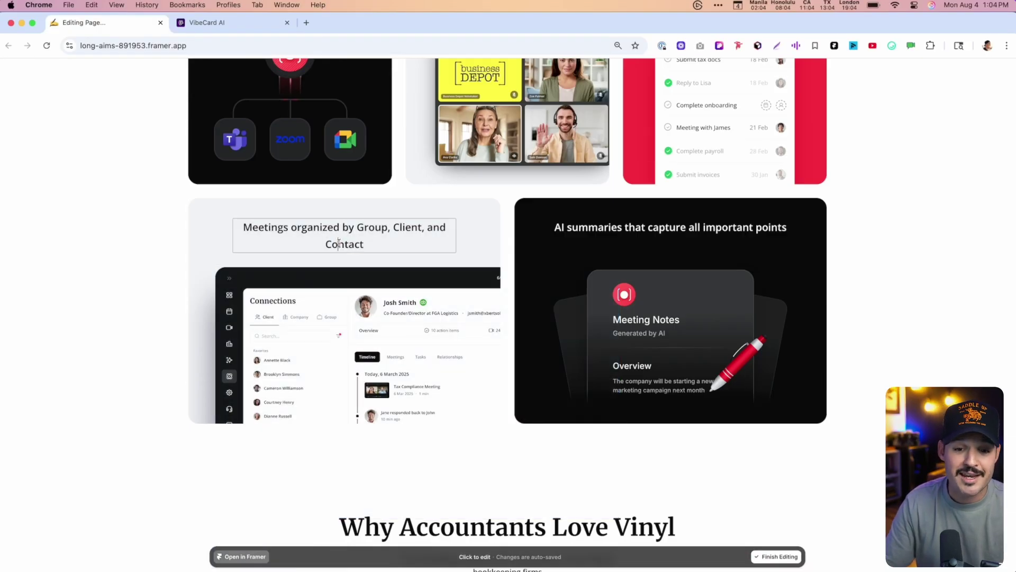
pyautogui.scroll(-4, 505, 260)
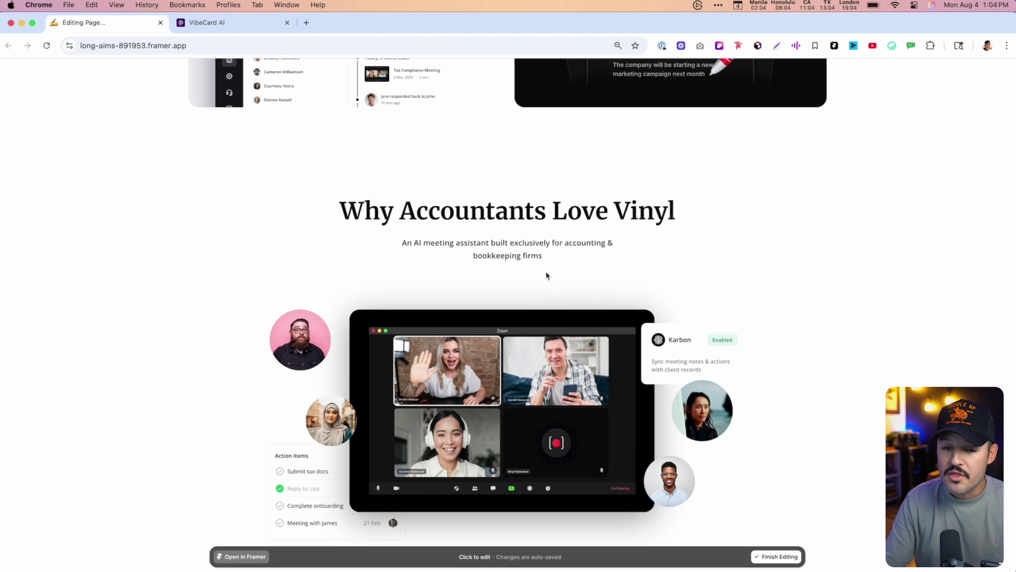
pyautogui.scroll(10, 547, 275)
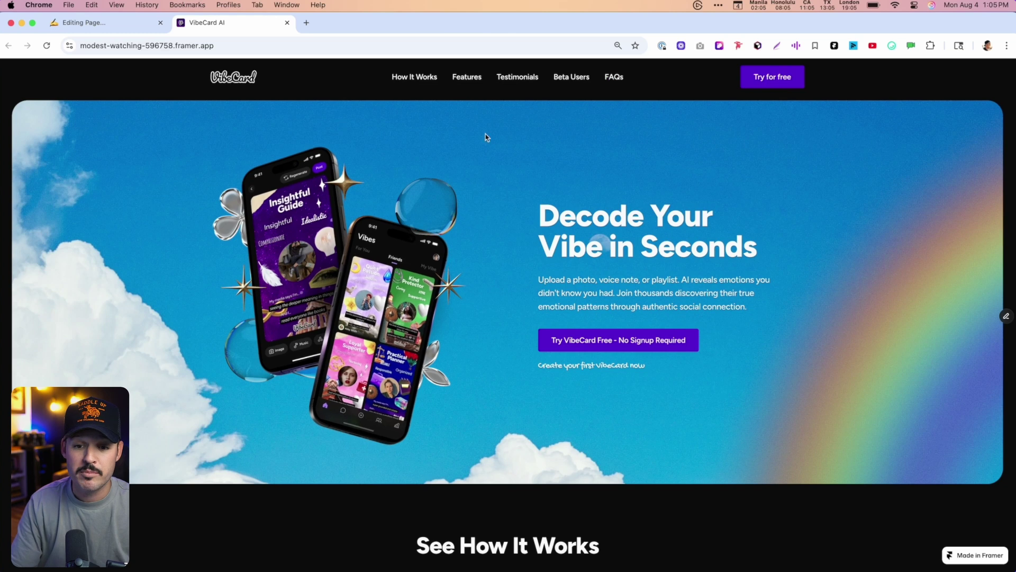
pyautogui.click(1008, 317)
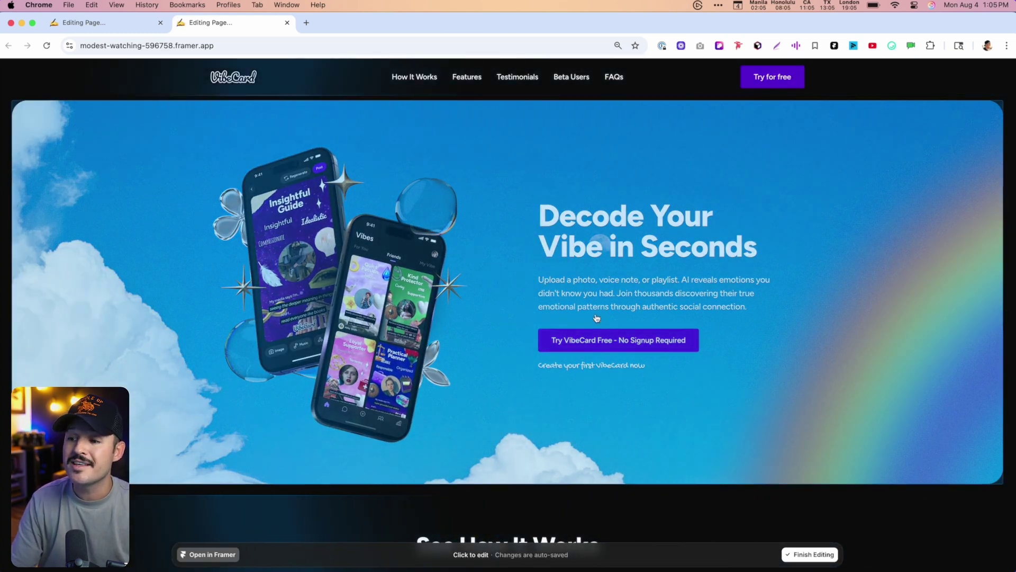
# Inspect the VibeCard hero's title, subtitle and button fields, then close the panel.
pyautogui.click(543, 229)
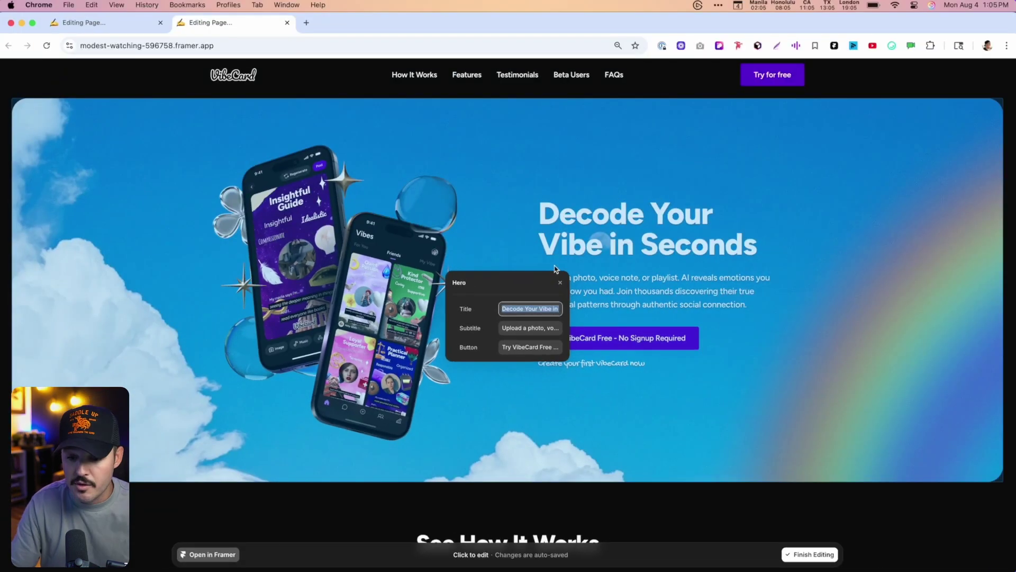
pyautogui.scroll(-10, 553, 269)
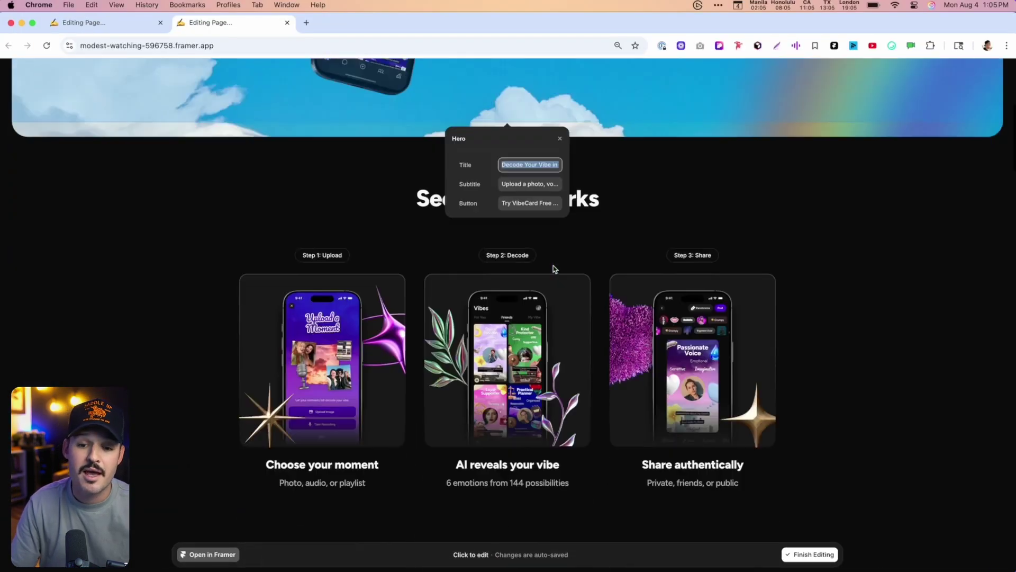
pyautogui.press('Escape')
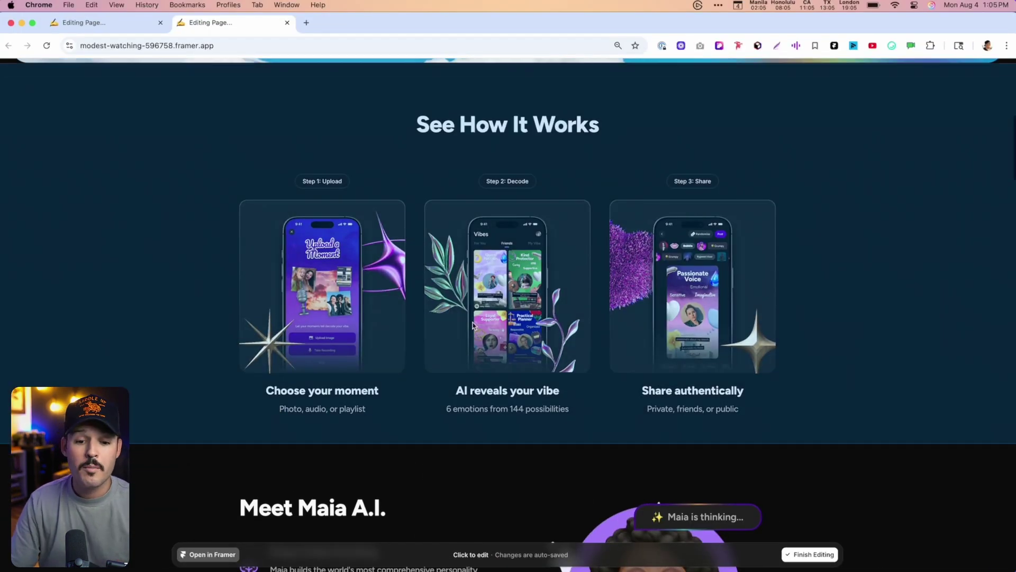
pyautogui.scroll(-5, 508, 296)
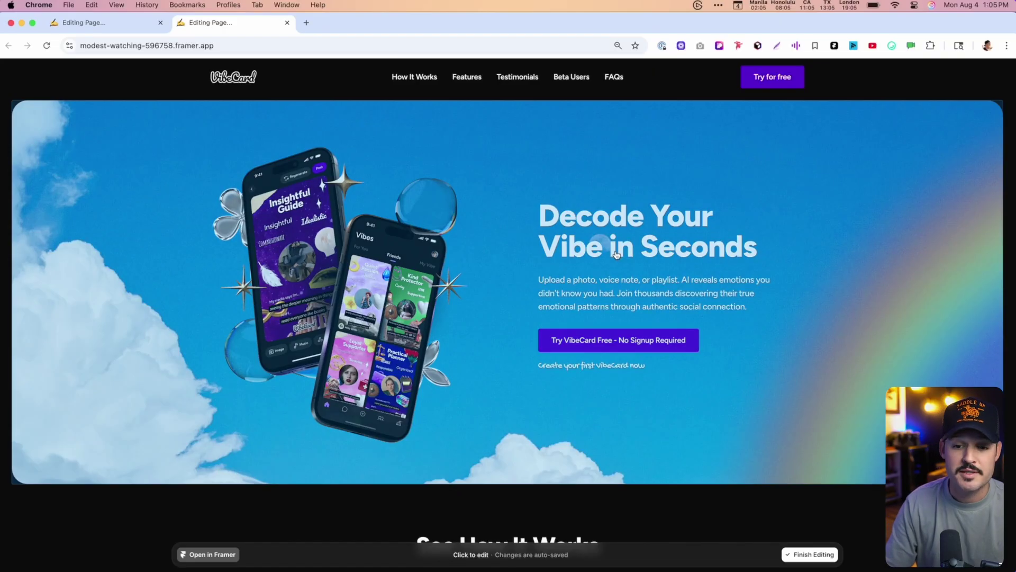
# Replace 'Seconds' with 'moments' in the hero Title field.
pyautogui.click(505, 325)
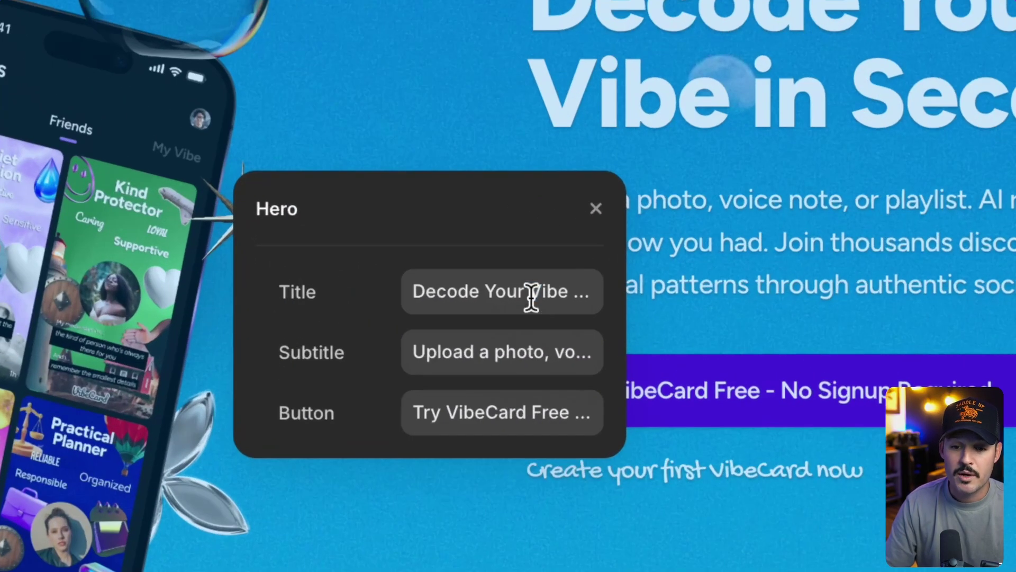
pyautogui.click(532, 298)
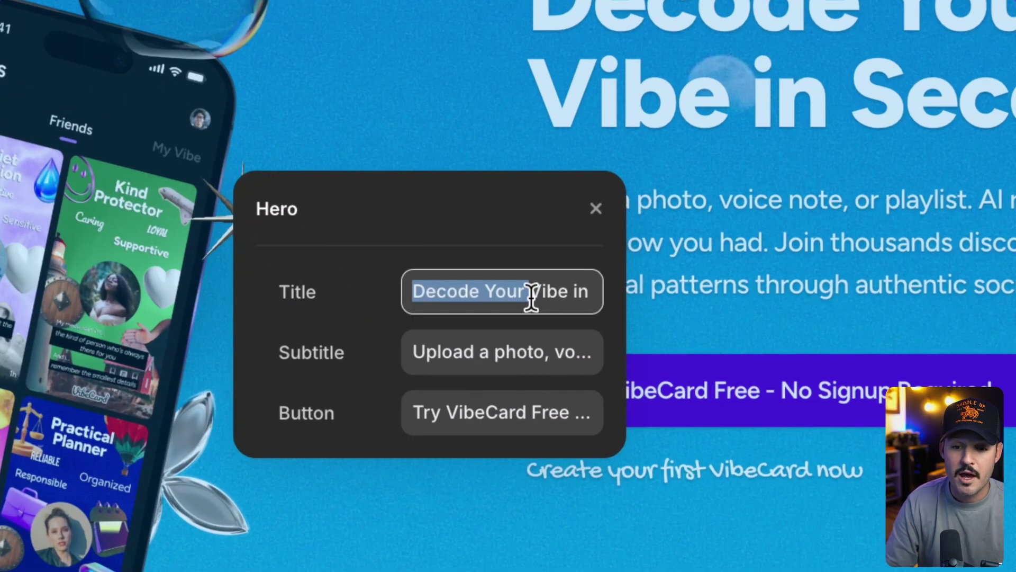
pyautogui.doubleClick(529, 291)
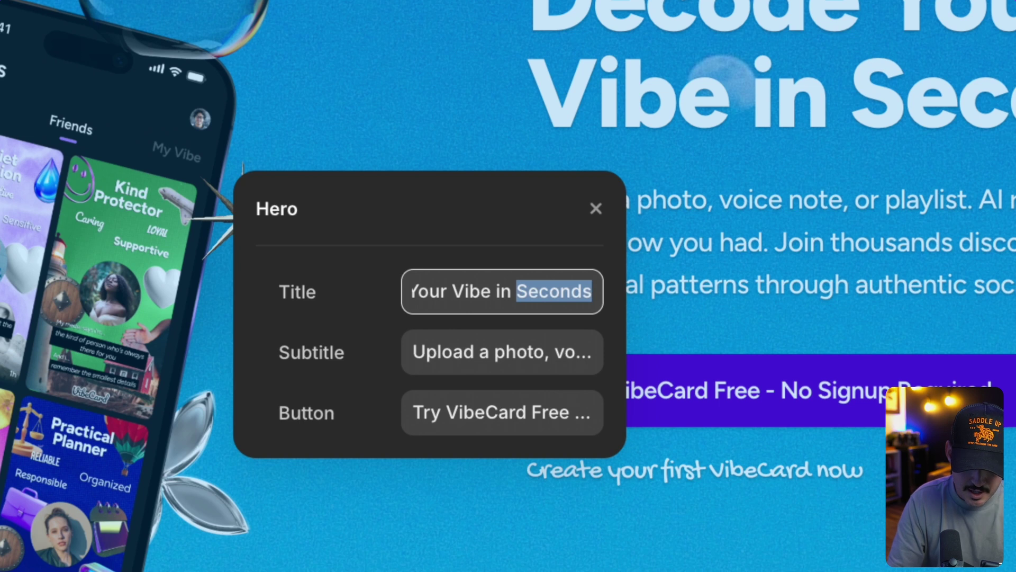
pyautogui.write('moments')
pyautogui.press('Tab')
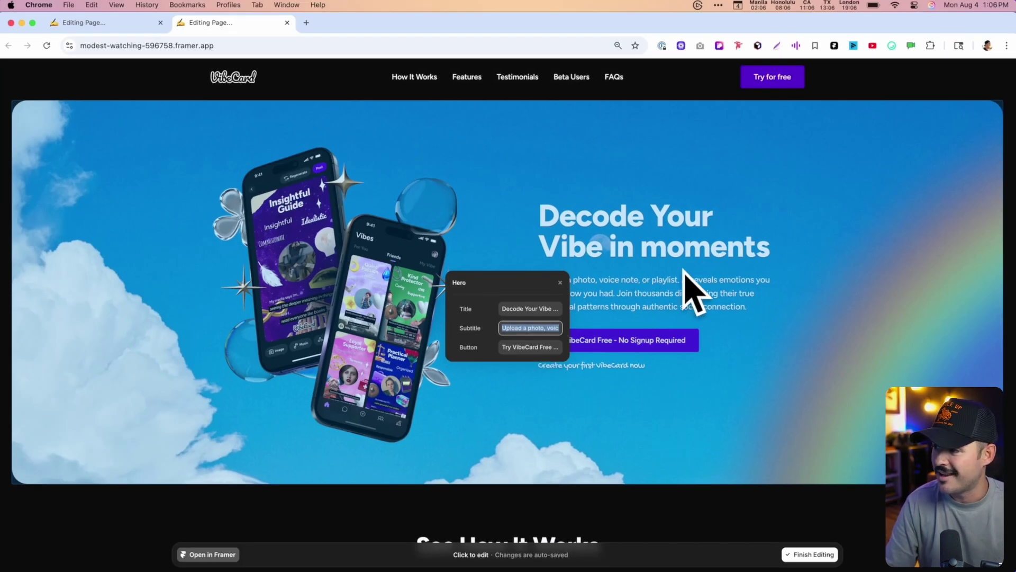
pyautogui.scroll(-5, 640, 336)
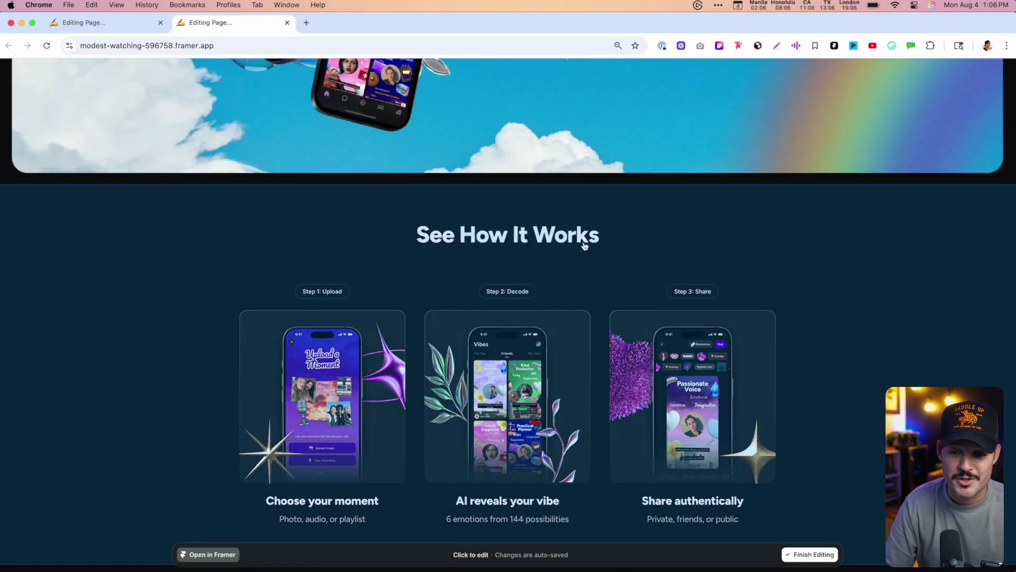
pyautogui.click(584, 244)
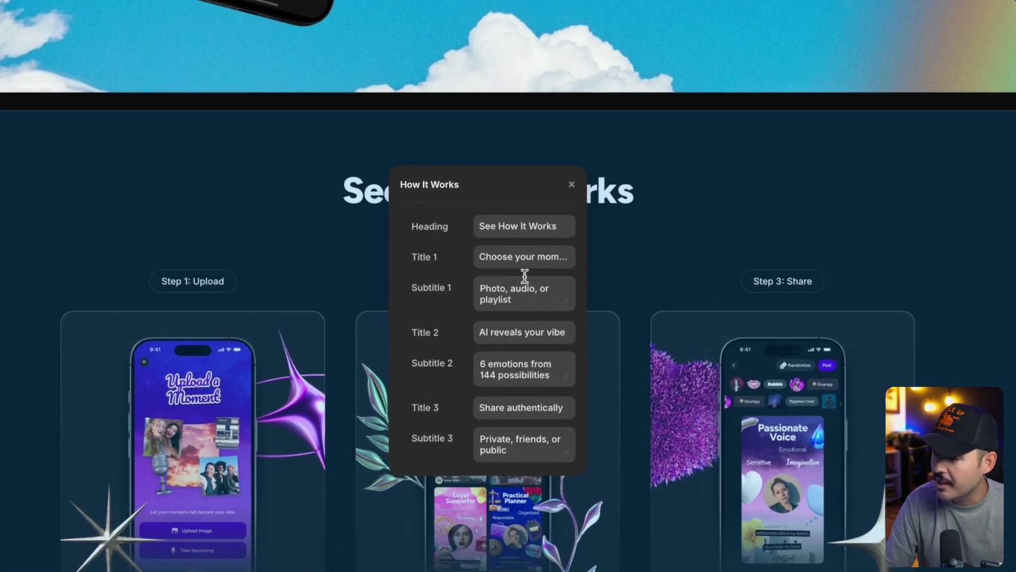
# Rename the See How It Works heading to 'Features'.
pyautogui.tripleClick(566, 227)
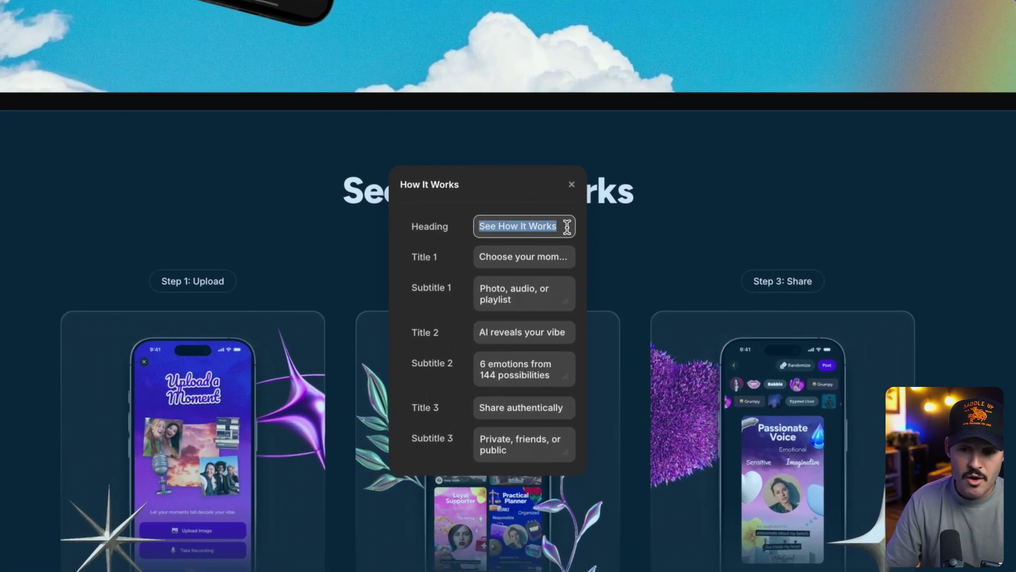
pyautogui.write('Featu')
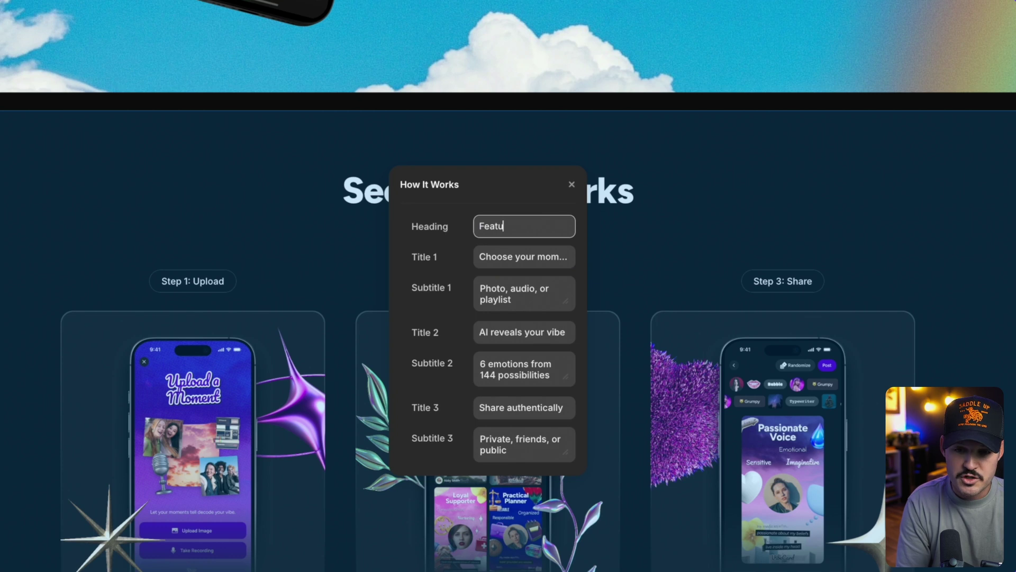
pyautogui.press('Tab')
pyautogui.click(706, 231)
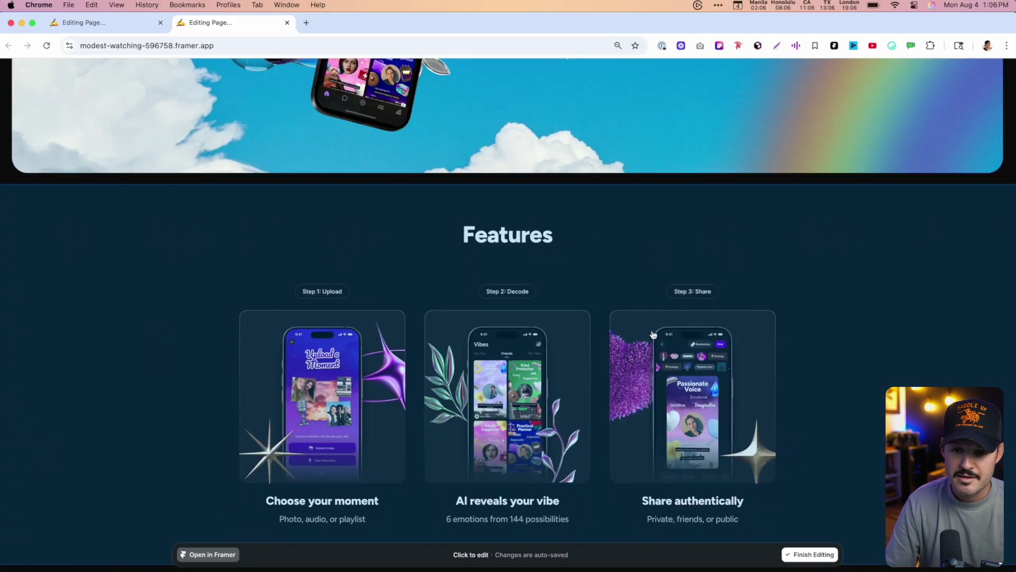
# Change the Gen Z stat from 83% to 82% in Fake Social Media and finish editing to save.
pyautogui.scroll(-10, 656, 317)
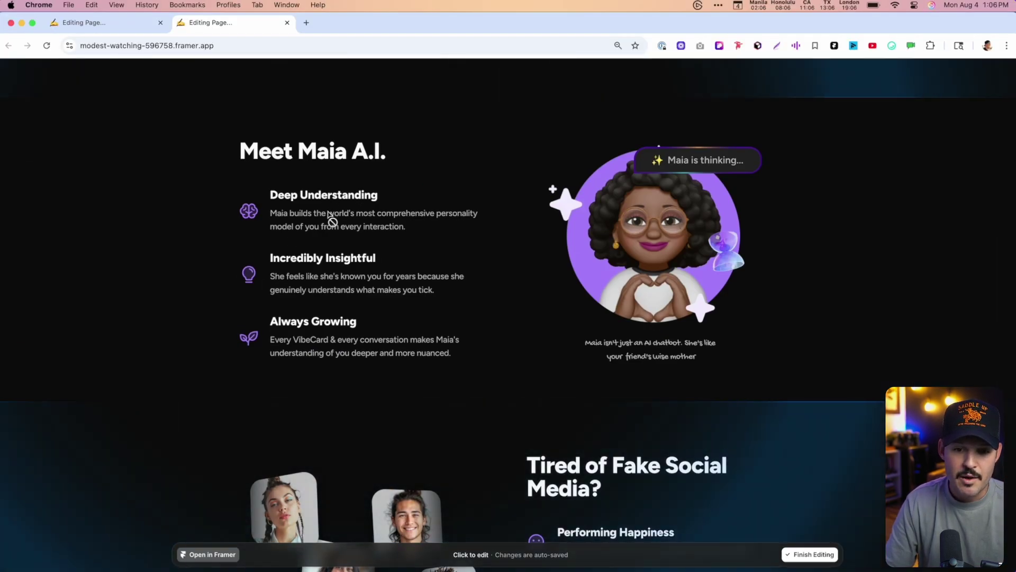
pyautogui.scroll(-5, 576, 278)
pyautogui.click(576, 278)
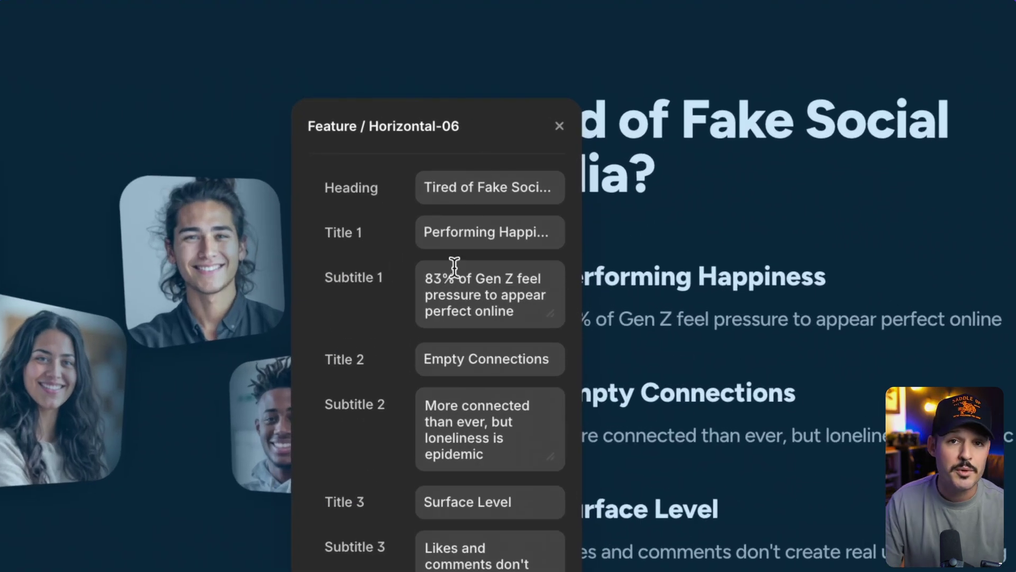
pyautogui.doubleClick(449, 281)
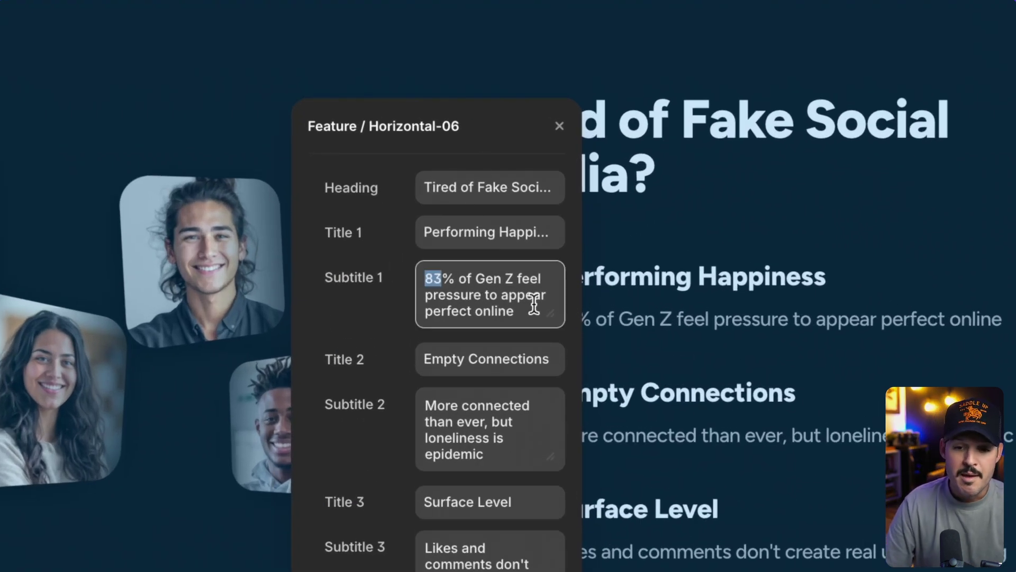
pyautogui.press('Tab')
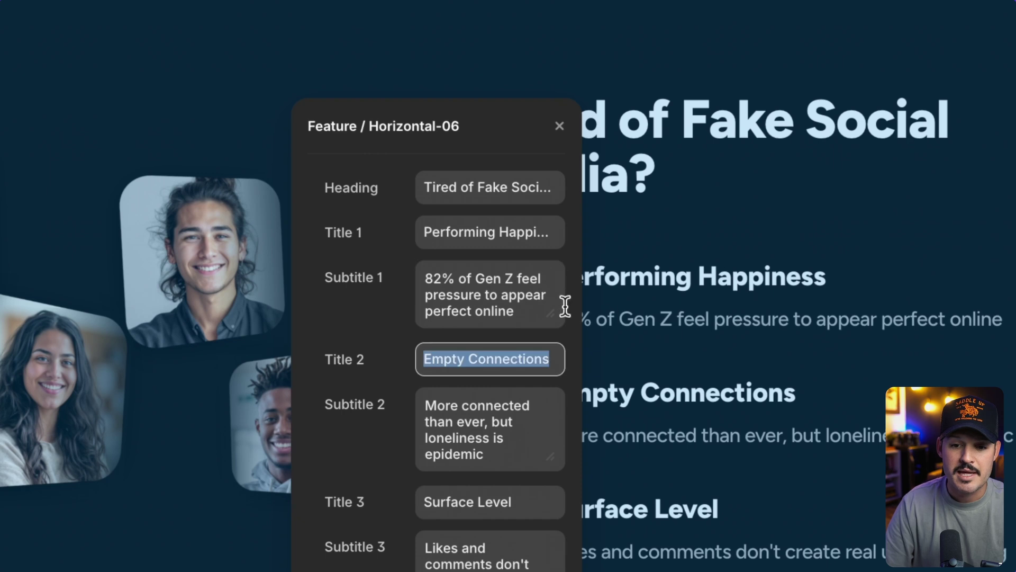
pyautogui.press('Escape')
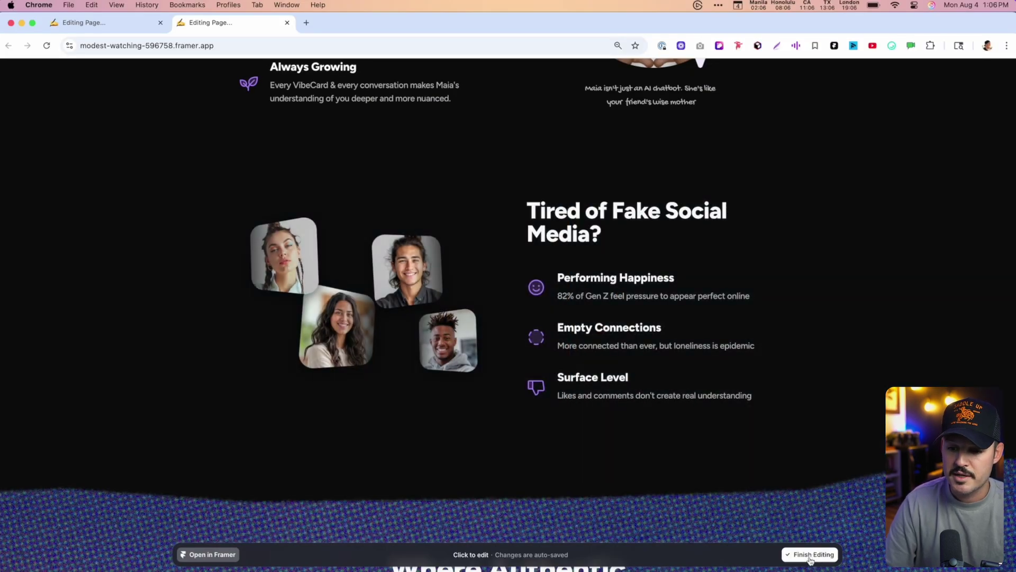
pyautogui.click(811, 556)
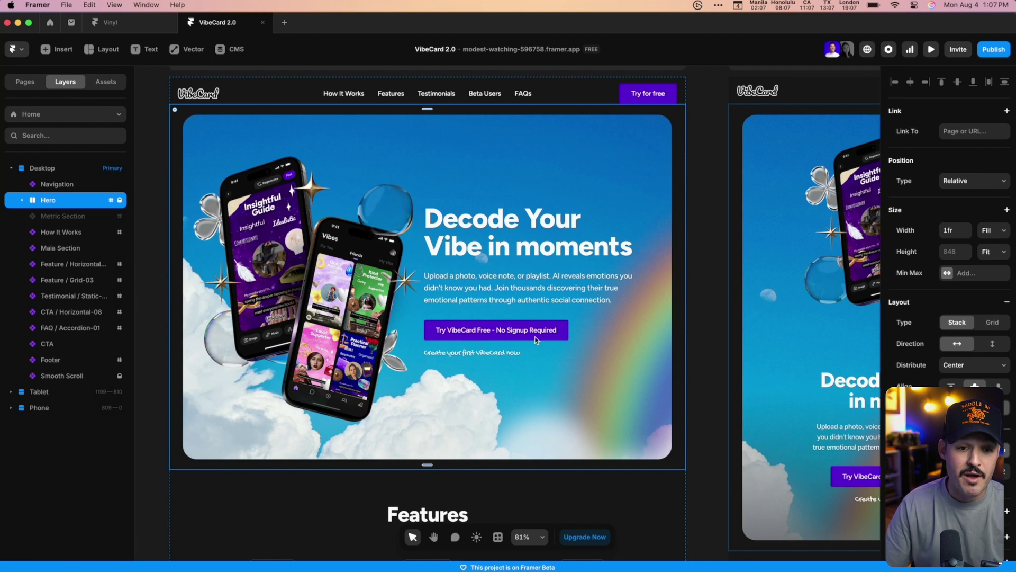
# Lock the Desktop layers from Metric Section through Smooth Scroll with Cmd+Shift+L.
pyautogui.click(53, 222)
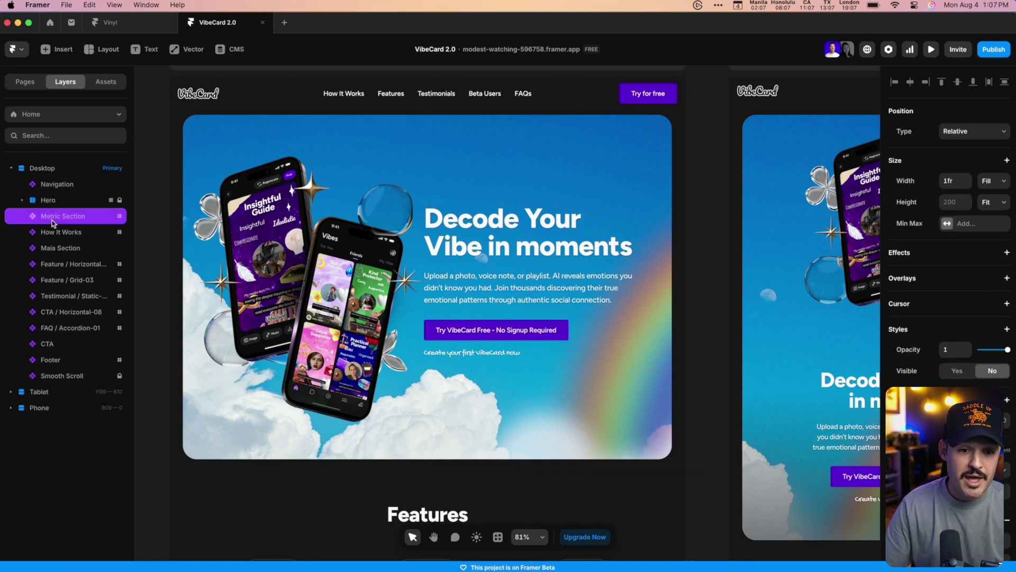
pyautogui.keyDown('shift'); pyautogui.click(60, 376); pyautogui.keyUp('shift')
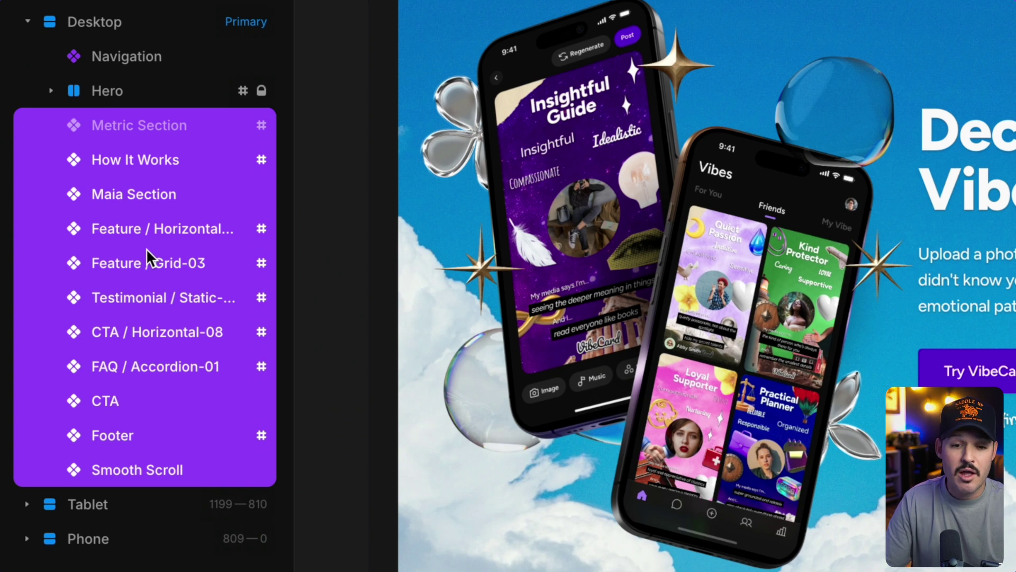
pyautogui.hotkey('ctrl', 'shift', 'l')
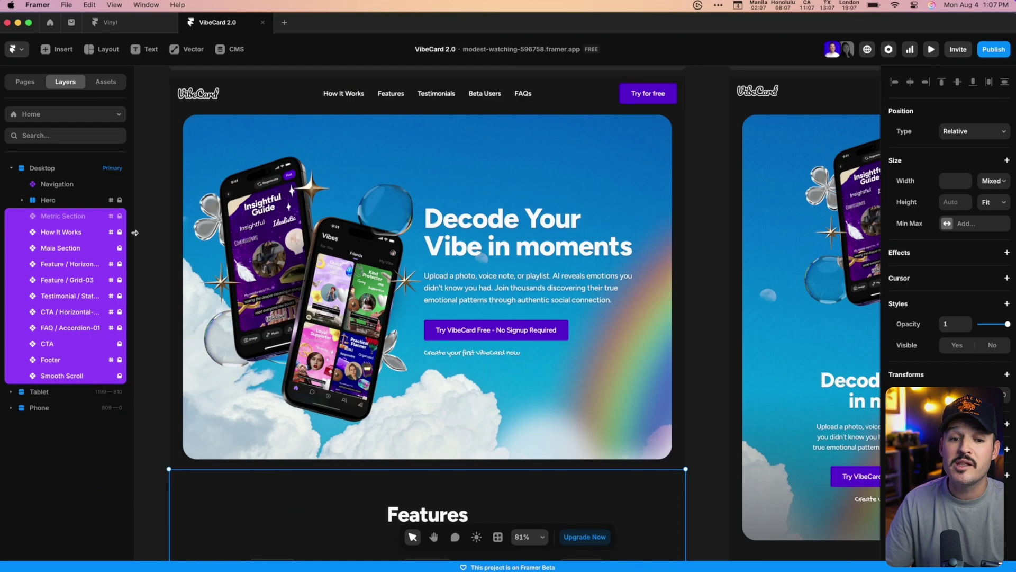
pyautogui.click(346, 151)
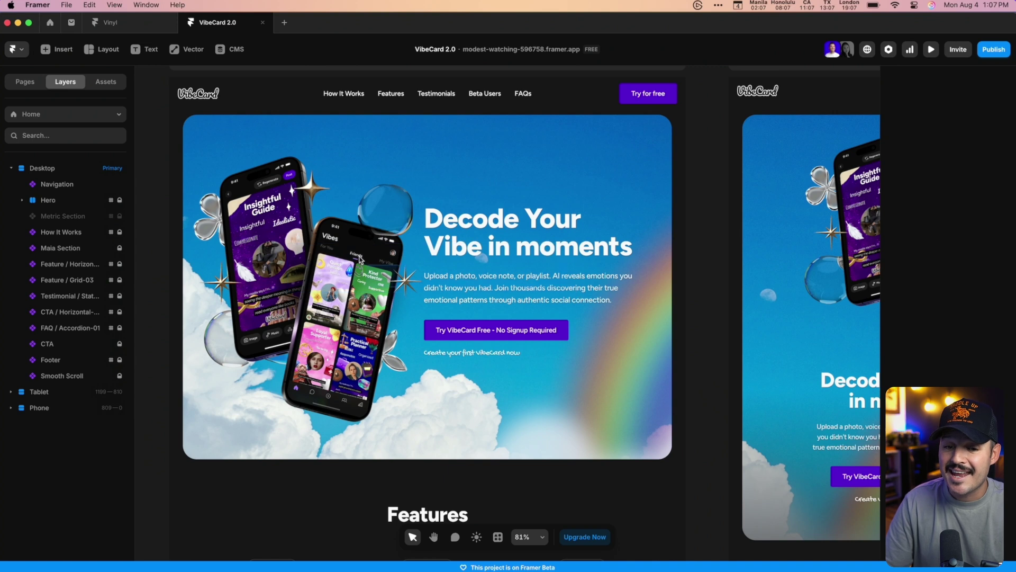
pyautogui.scroll(-3, 389, 271)
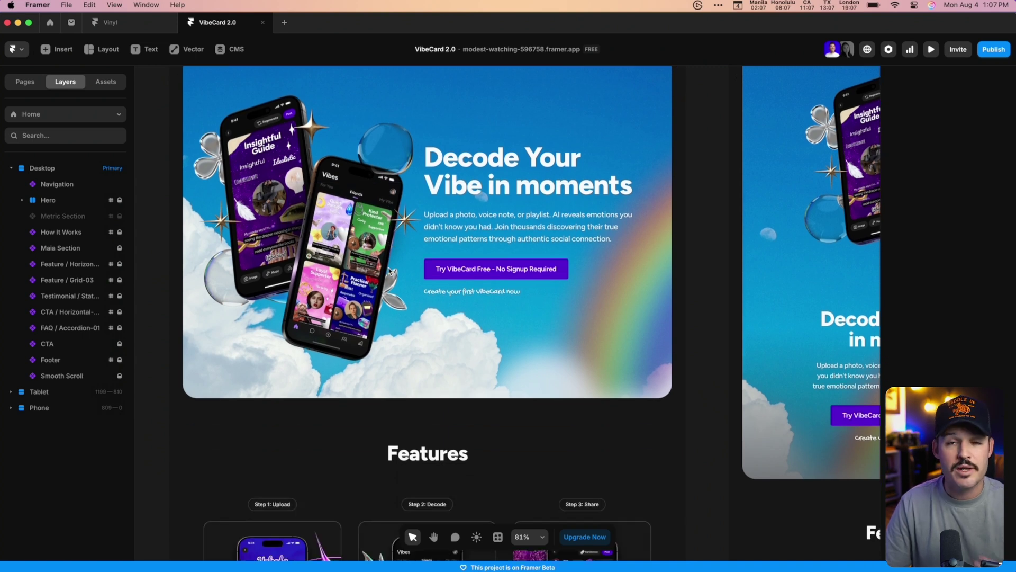